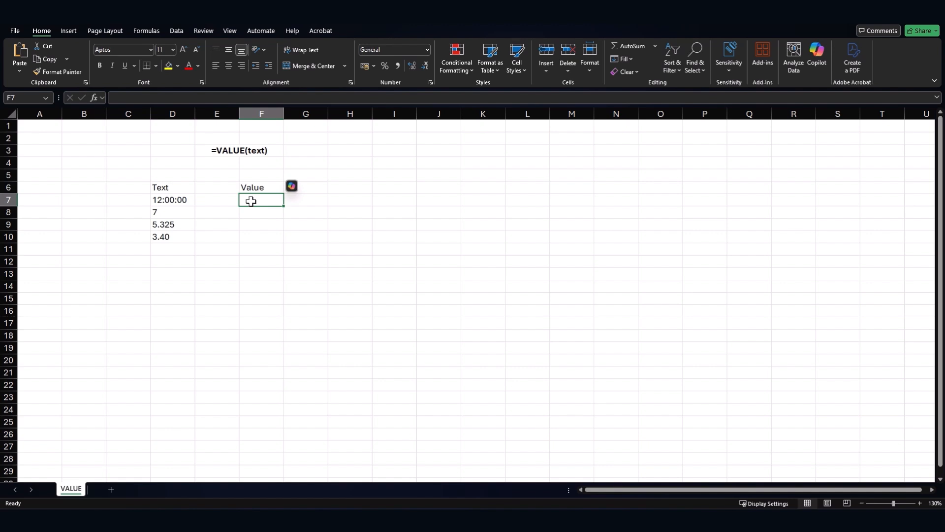
- Inspect the text entries in D7:D10, confirming D7 holds 12:00:00 as text
left_click_drag(183, 200, 182, 241)
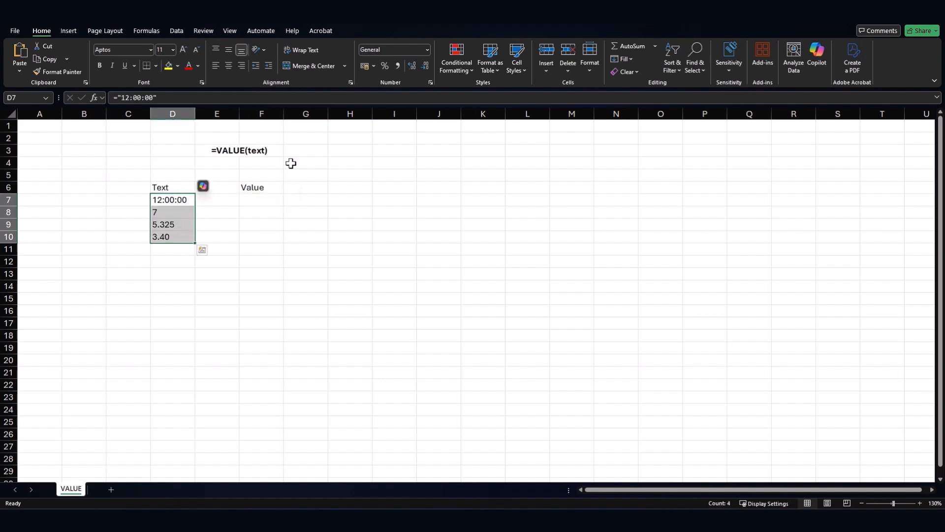
left_click(165, 213)
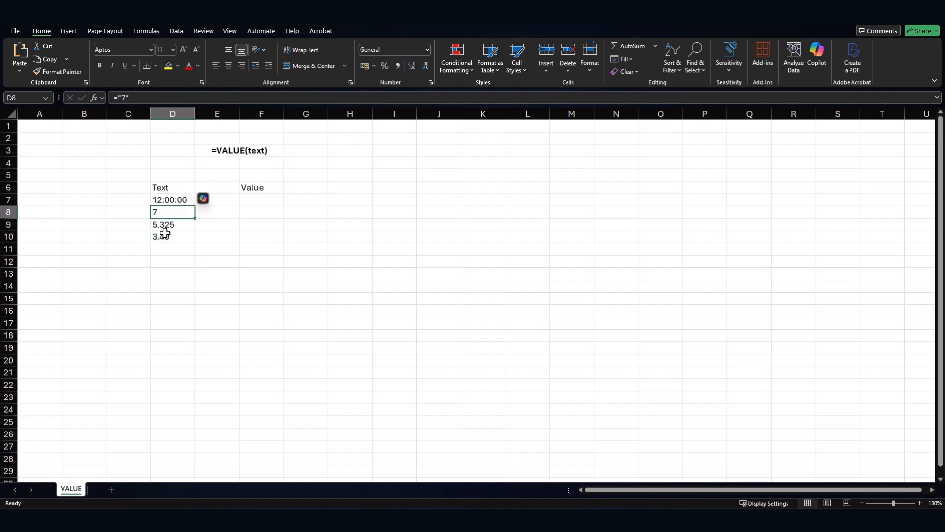
left_click(165, 236)
left_click(170, 201)
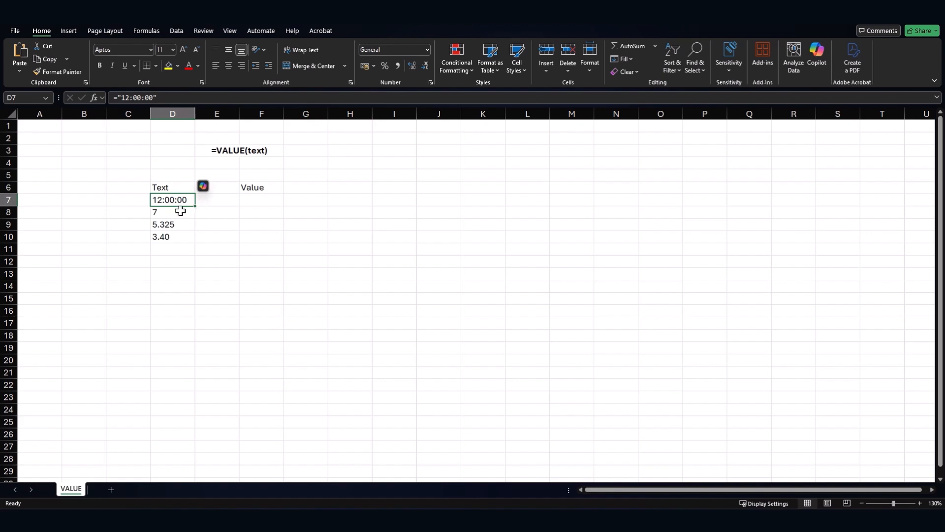
left_click(174, 213)
left_click(173, 225)
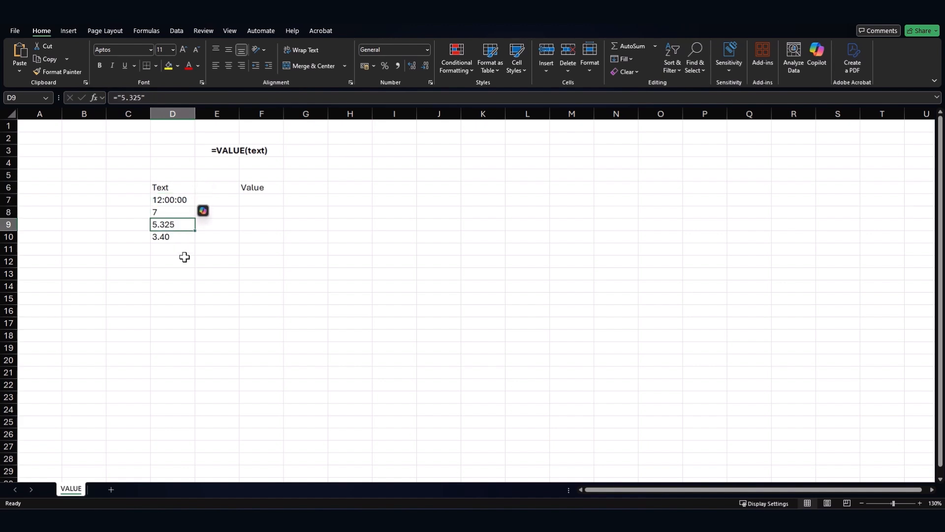
left_click(176, 237)
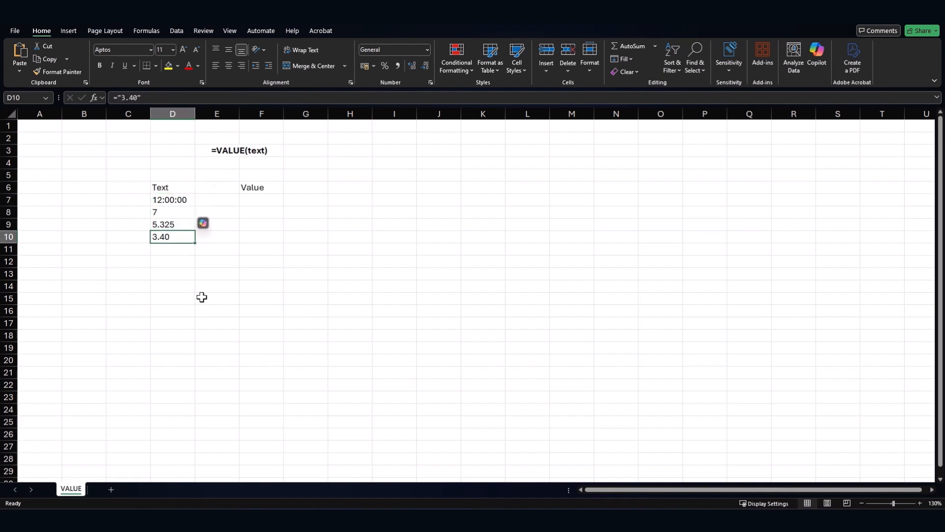
- Enter the number 8 in cell D11
left_click(167, 251)
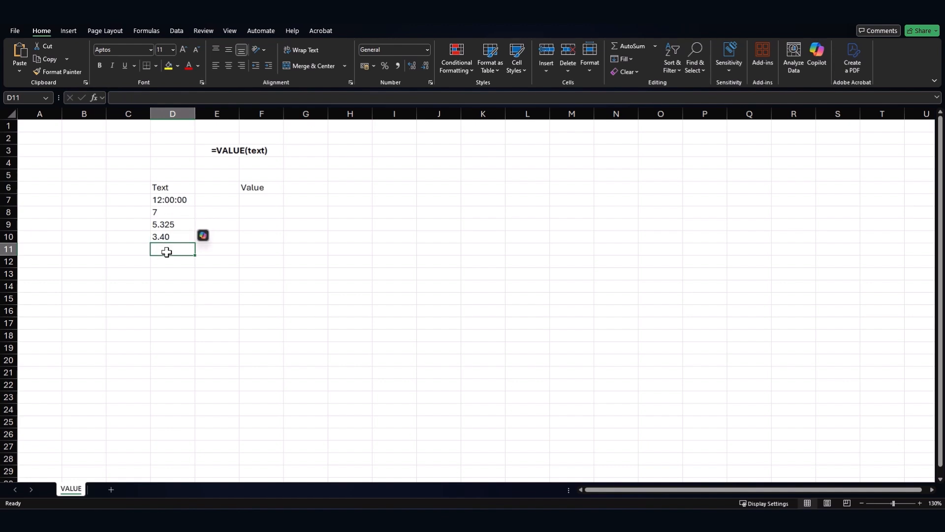
type("8")
key("Return")
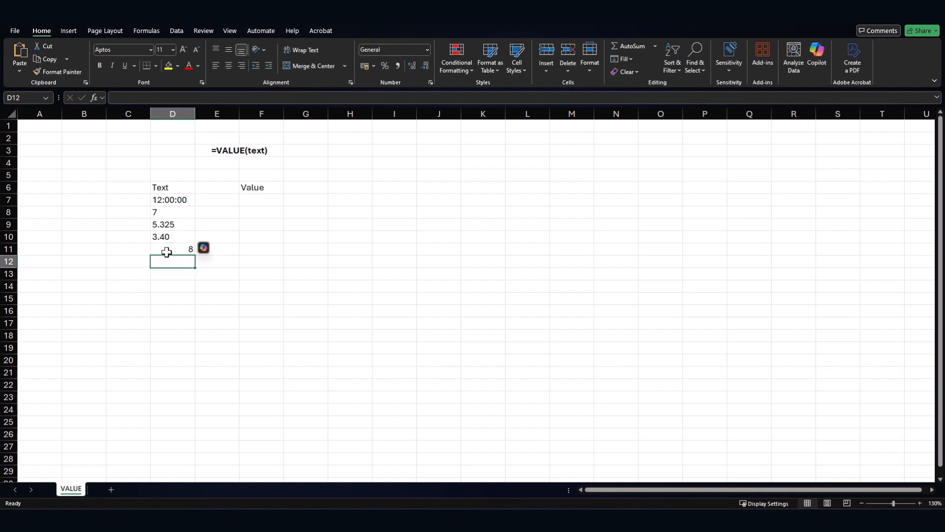
left_click(167, 251)
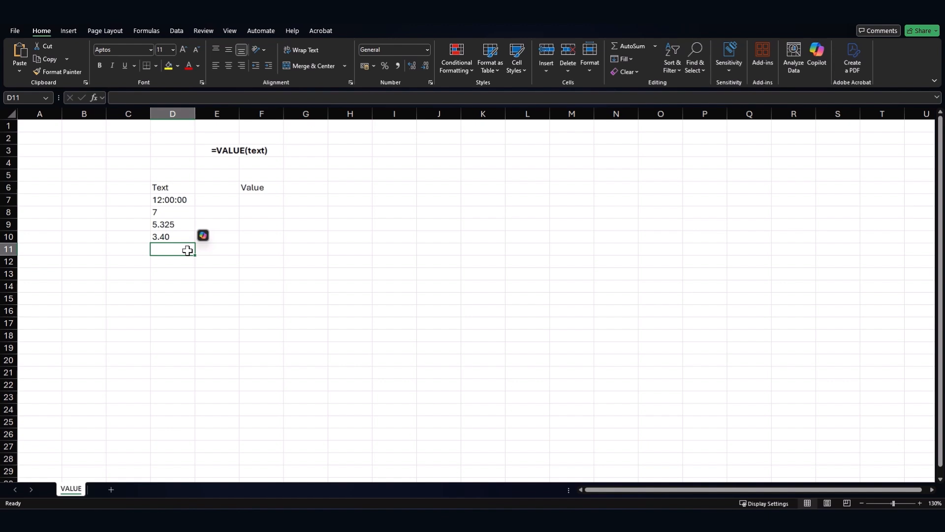
- Try a test formula =D8+5 in E8, which shows 12, then undo it
left_click(228, 215)
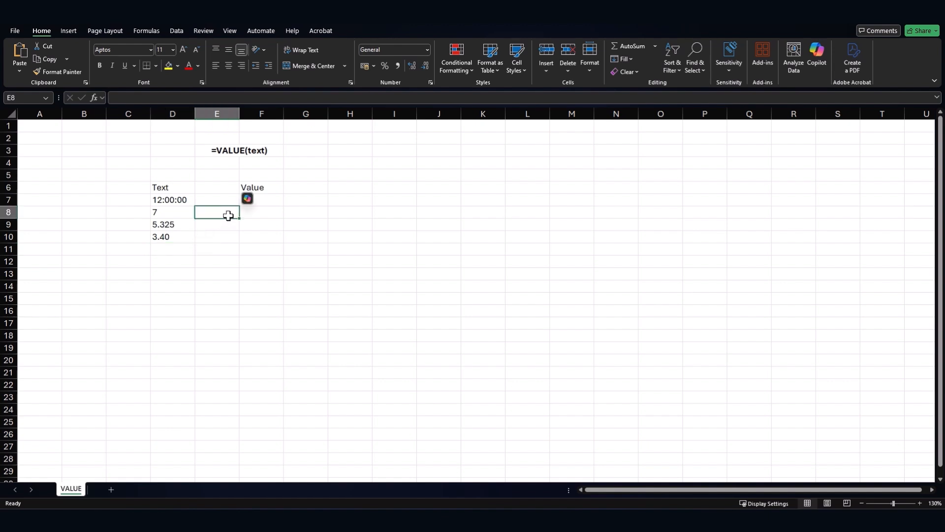
type("=")
key("Left")
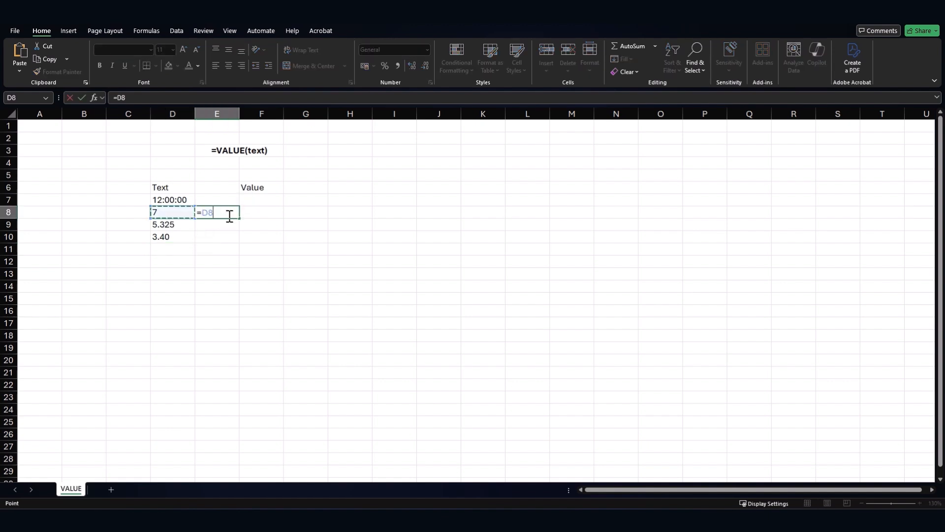
type("+5")
key("Return")
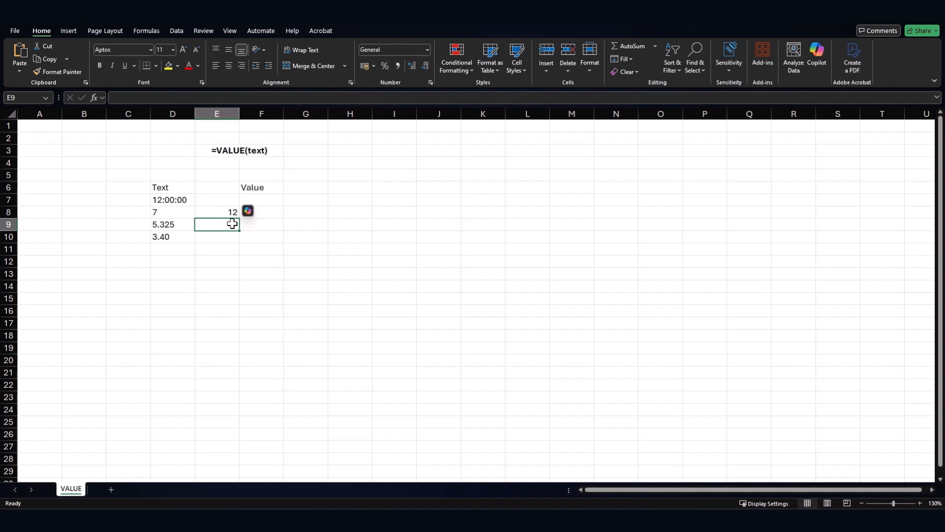
key("ctrl+z")
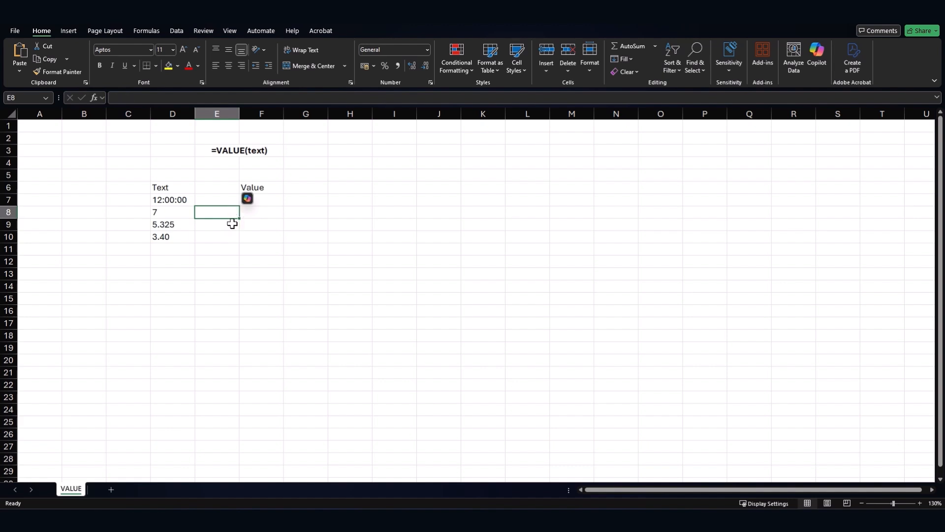
- Enter =VALUE(D7) in F7, converting the 12:00:00 text to 0.5
left_click(270, 199)
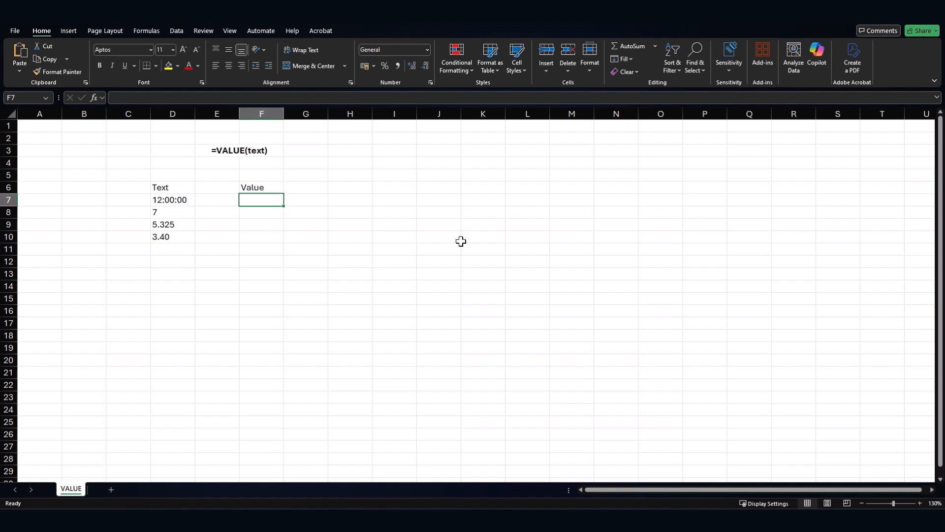
type("=")
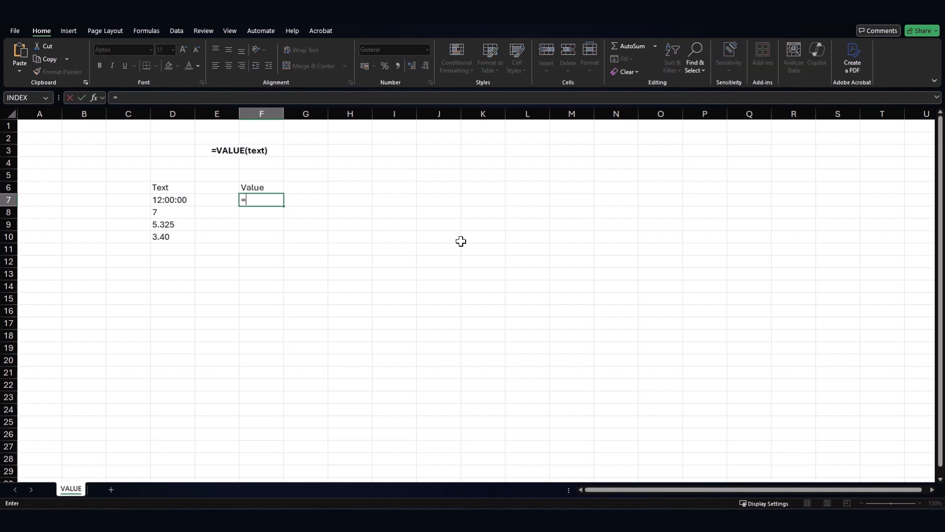
type("vaal")
key("BackSpace")
type("l")
key("Tab")
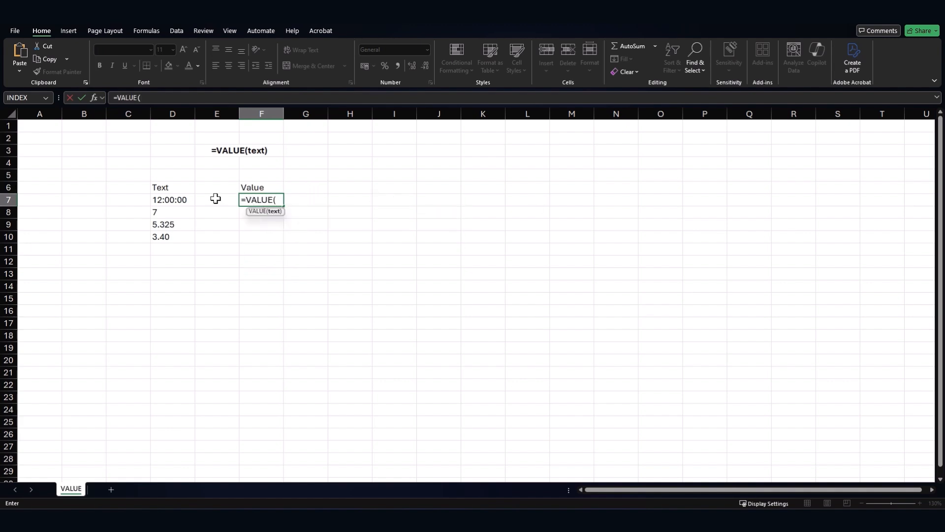
left_click(183, 199)
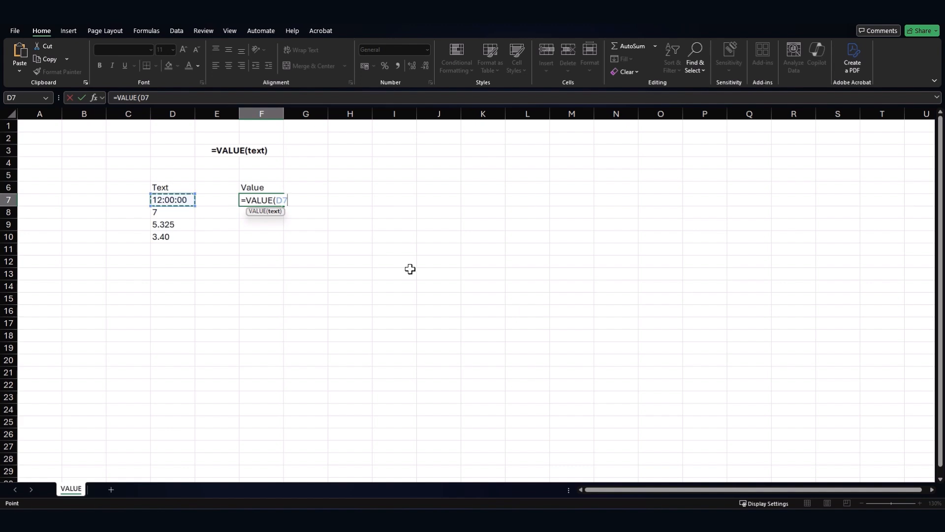
type(")")
key("Return")
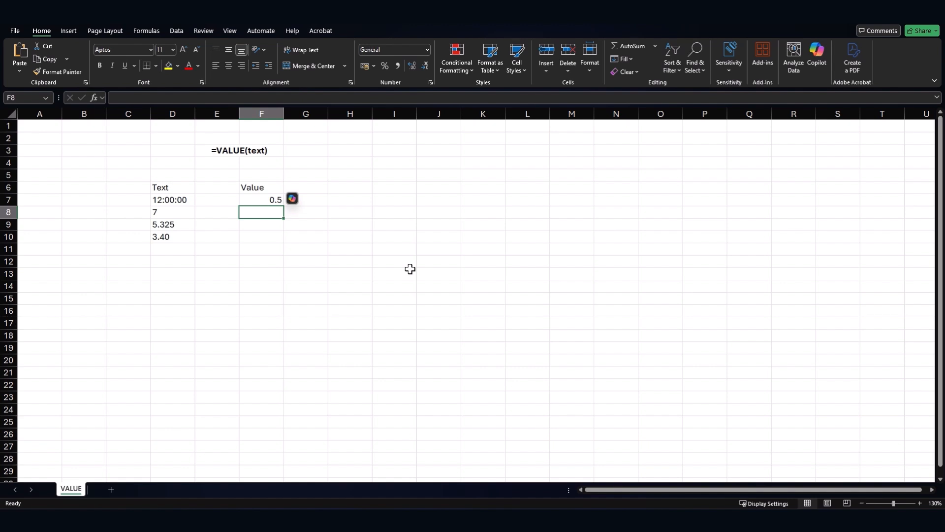
- Replace D7's hour with 9 so it reads 9:00:00 and F7 shows 0.375
left_click(159, 199)
double_click(159, 199)
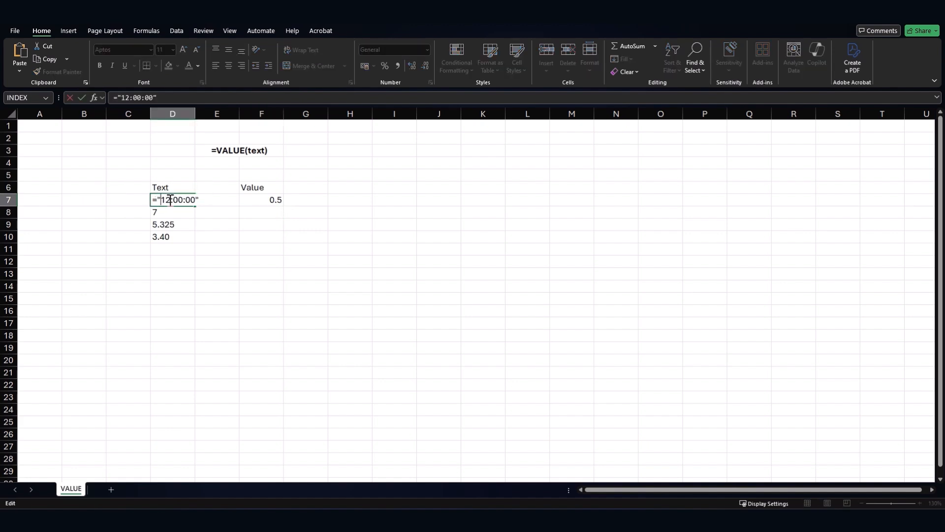
type("9")
key("Delete")
key("Delete")
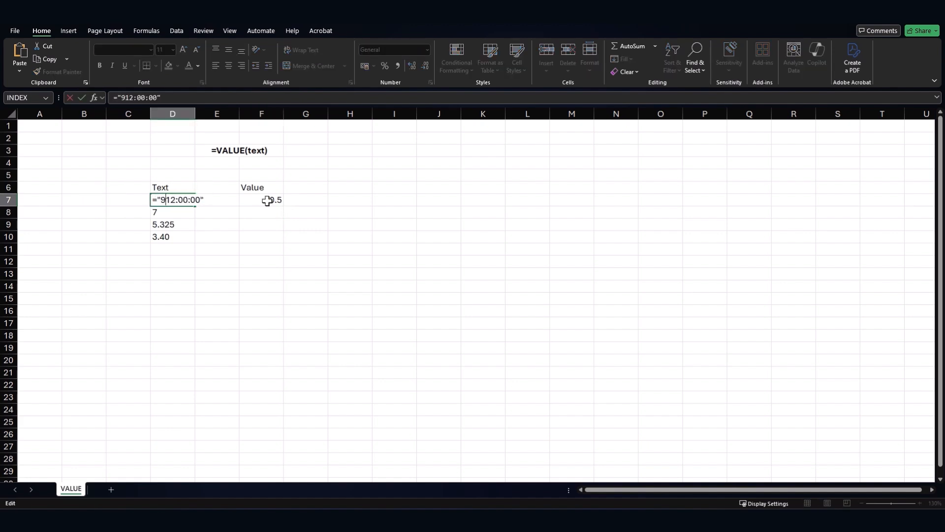
key("Return")
left_click(316, 248)
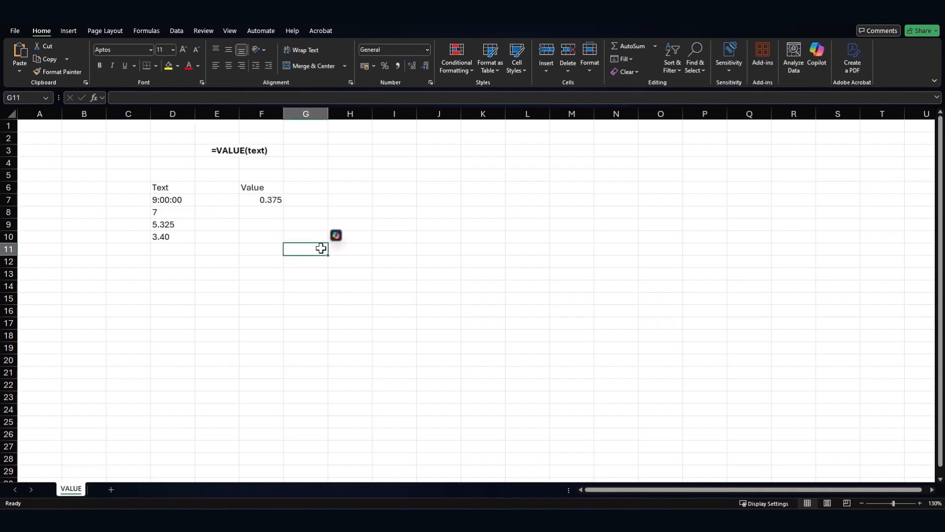
left_click(301, 200)
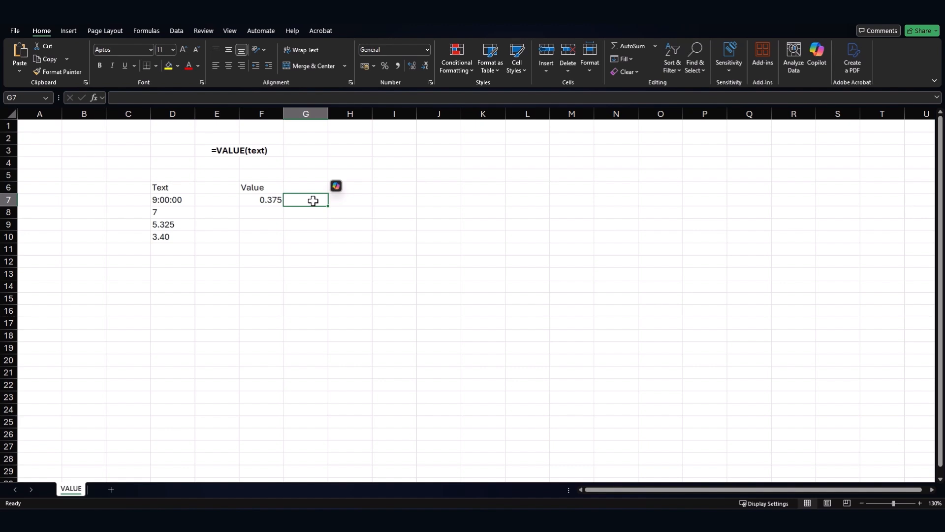
- Fill the F7 VALUE formula down to F10, giving 7, 5.325 and 3.4, and check F8 and F9
left_click(253, 199)
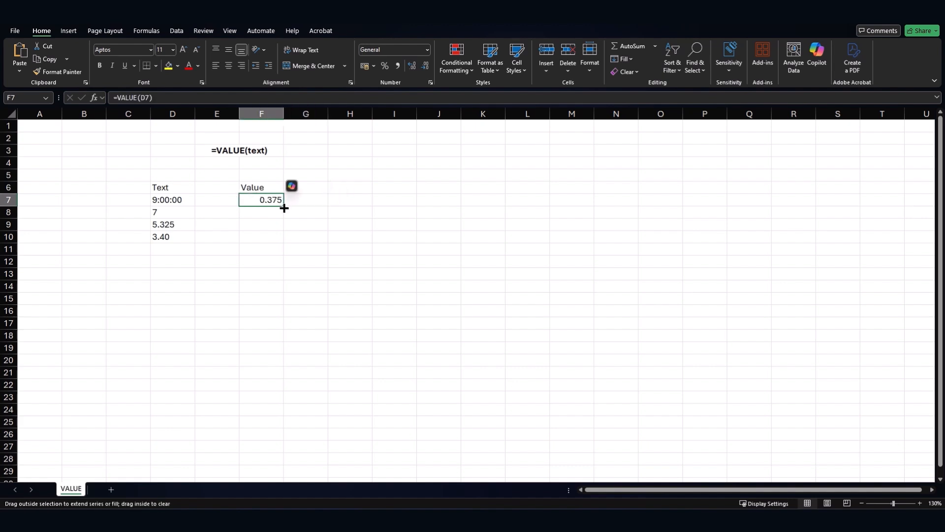
left_click_drag(284, 208, 283, 244)
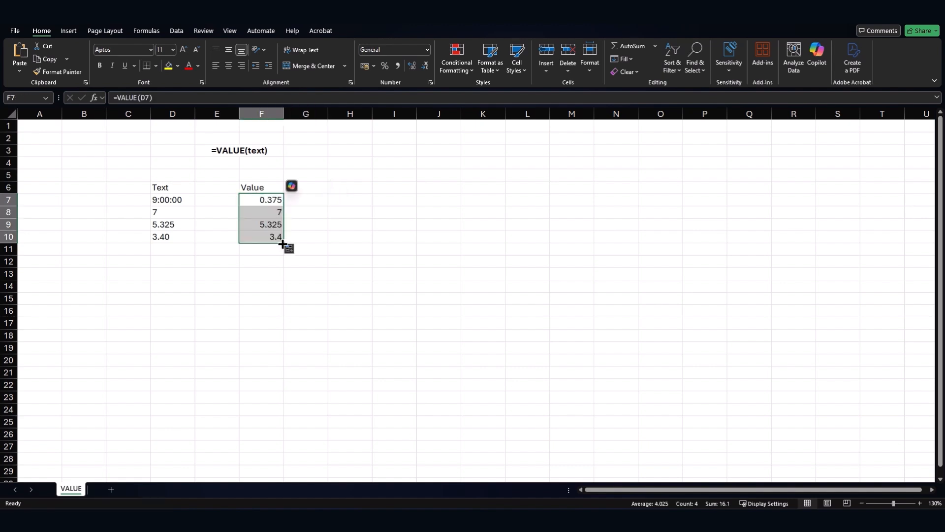
left_click(276, 224)
left_click(276, 212)
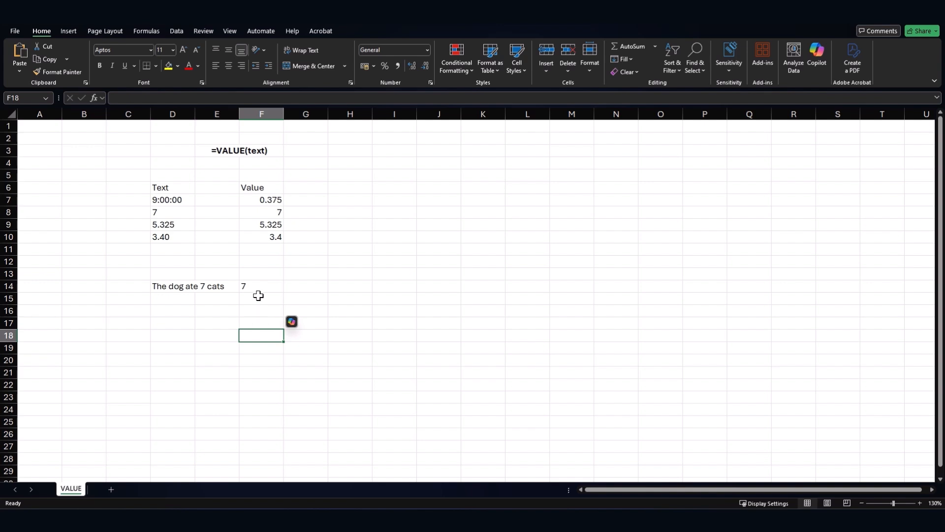
- Review D14's sentence and F14's TEXTAFTER(TEXTBEFORE()) formula, then reopen F14 for editing
left_click(169, 290)
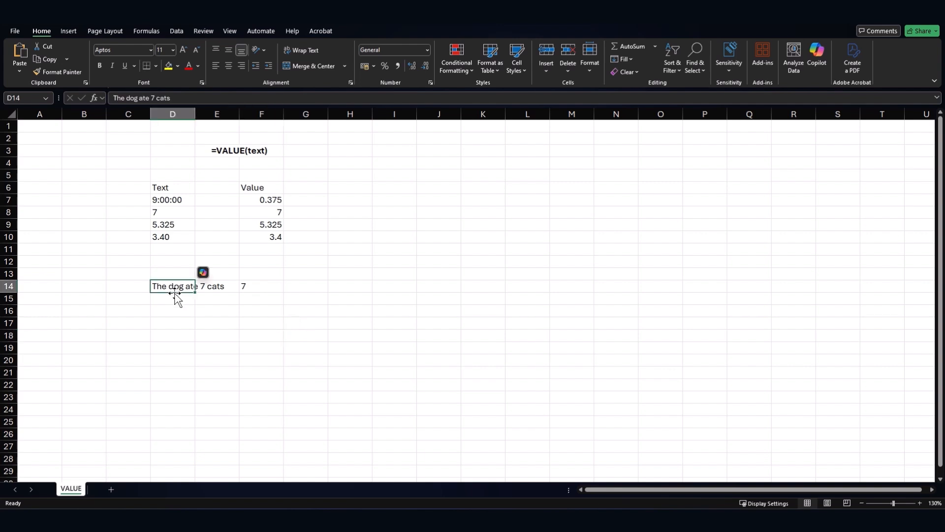
left_click(262, 284)
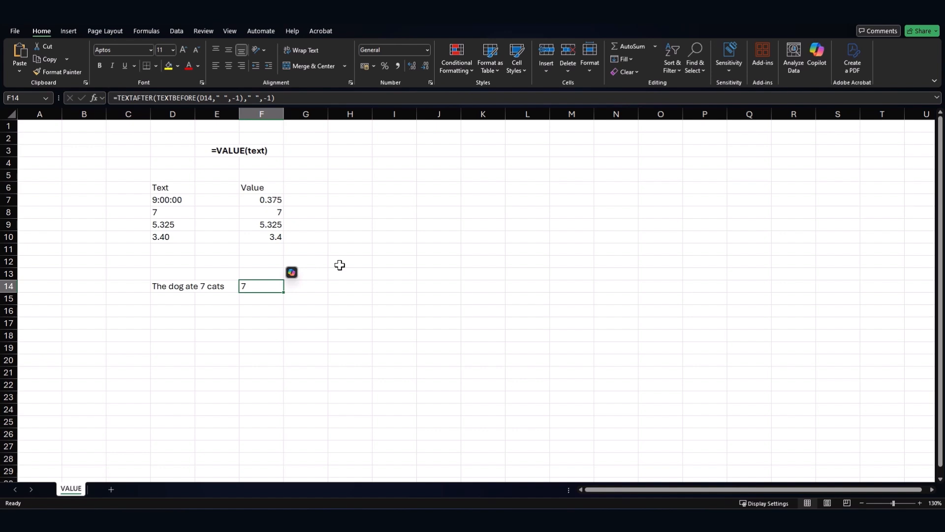
double_click(249, 285)
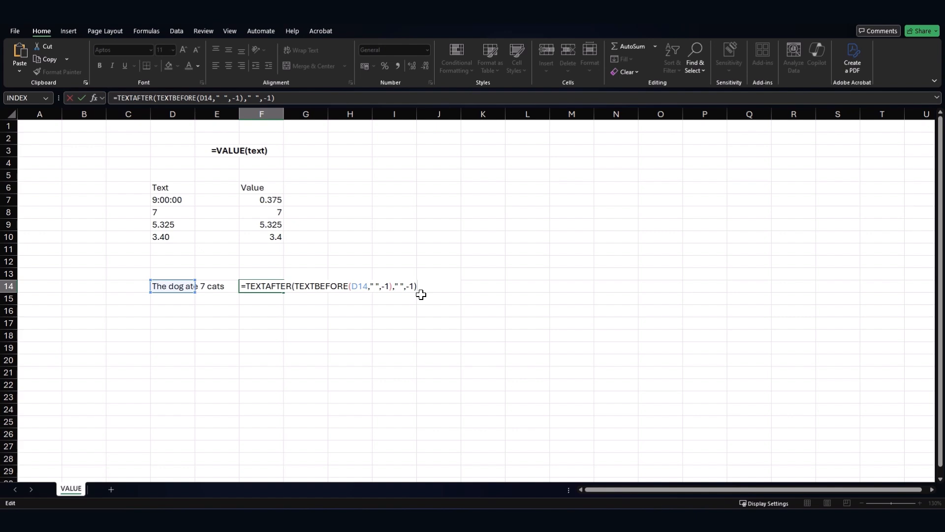
key("ctrl+Return")
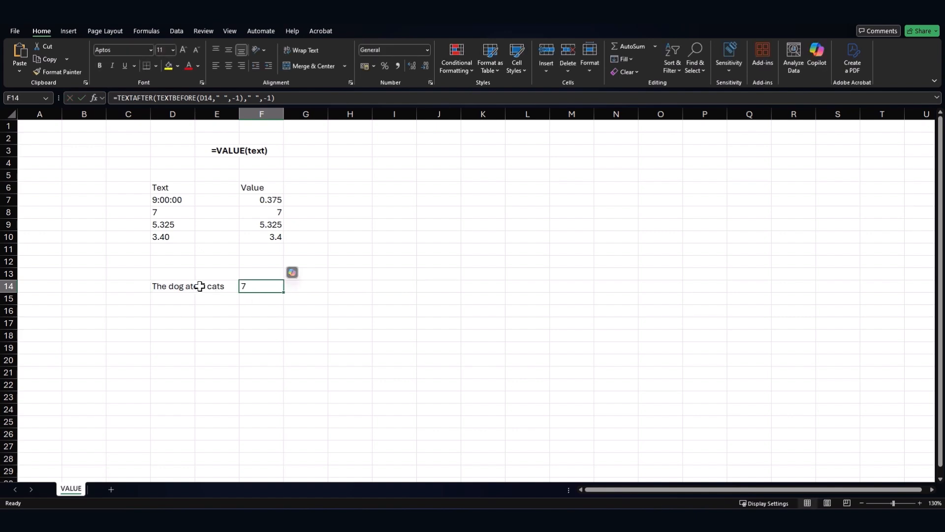
left_click_drag(168, 212, 170, 235)
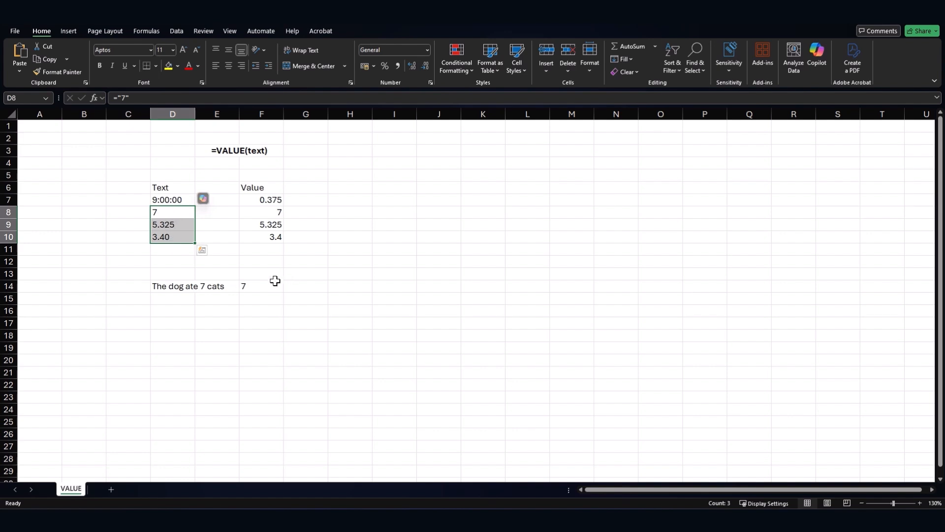
double_click(259, 285)
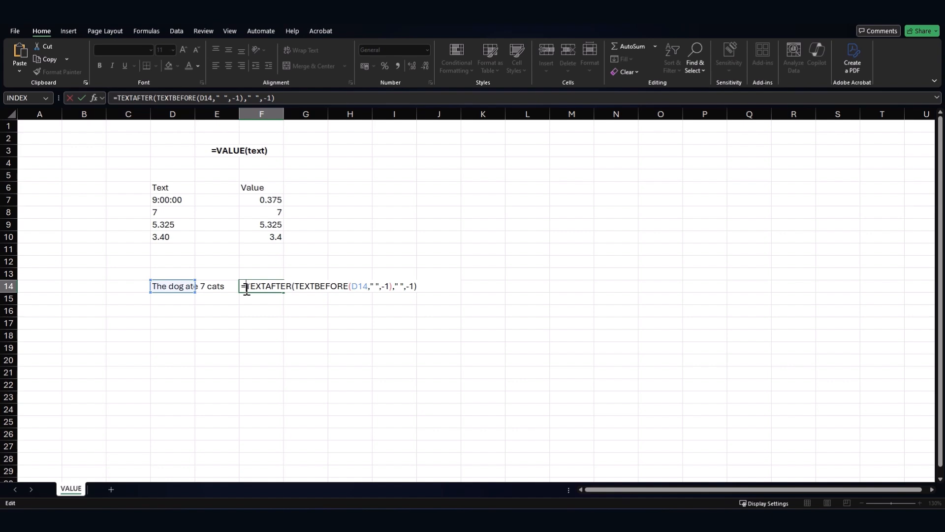
- Wrap F14's formula as =VALUE(TEXTAFTER(...)) so the extracted 7 returns as a number
left_click(246, 290)
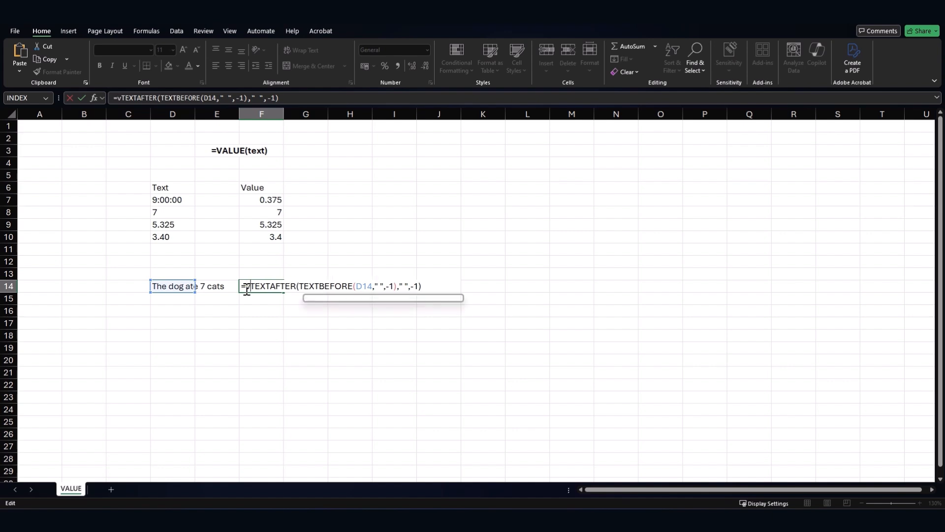
type("value")
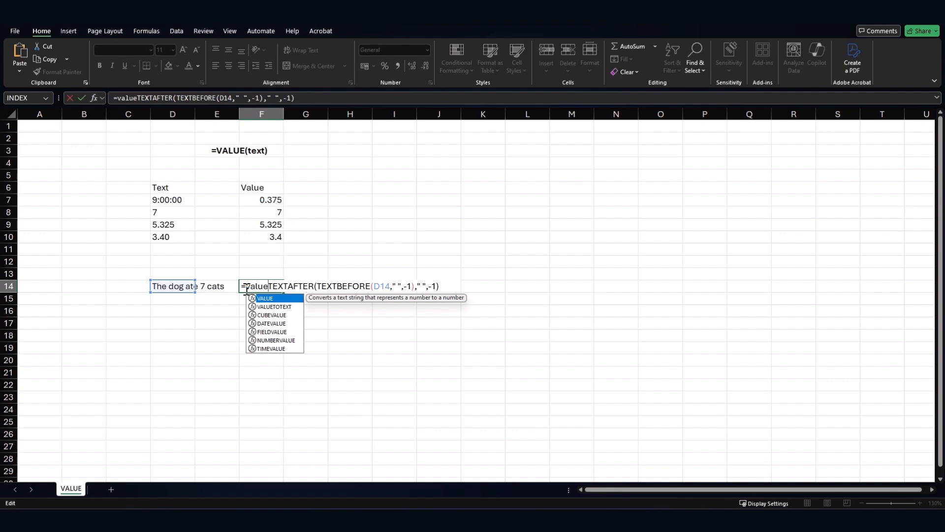
type("(")
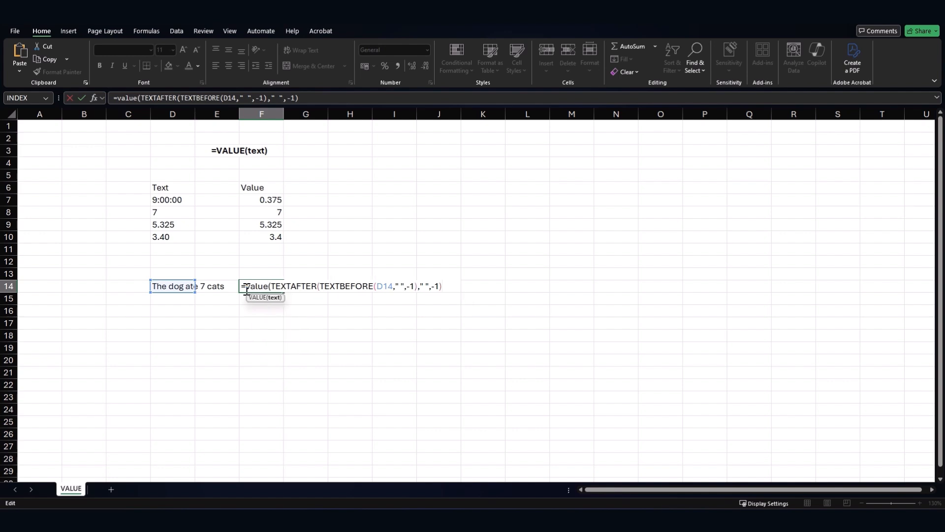
type(")")
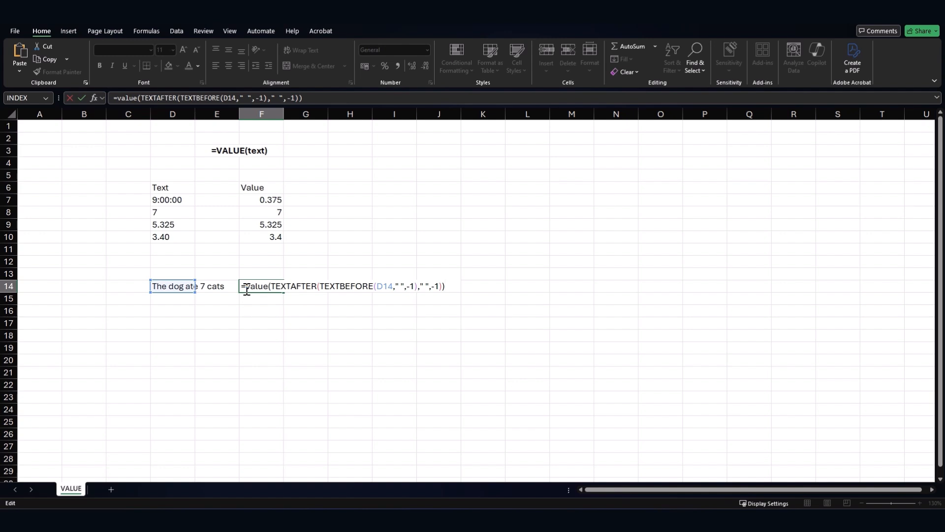
key("Return")
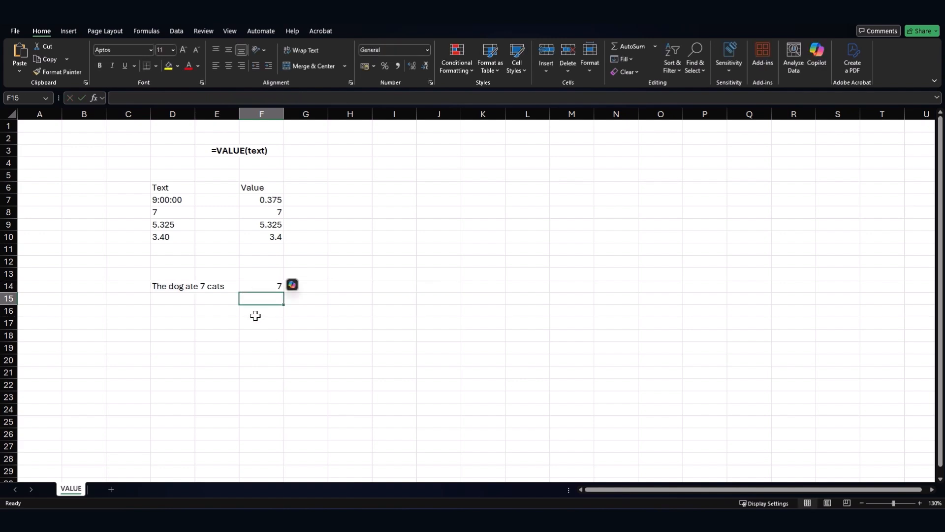